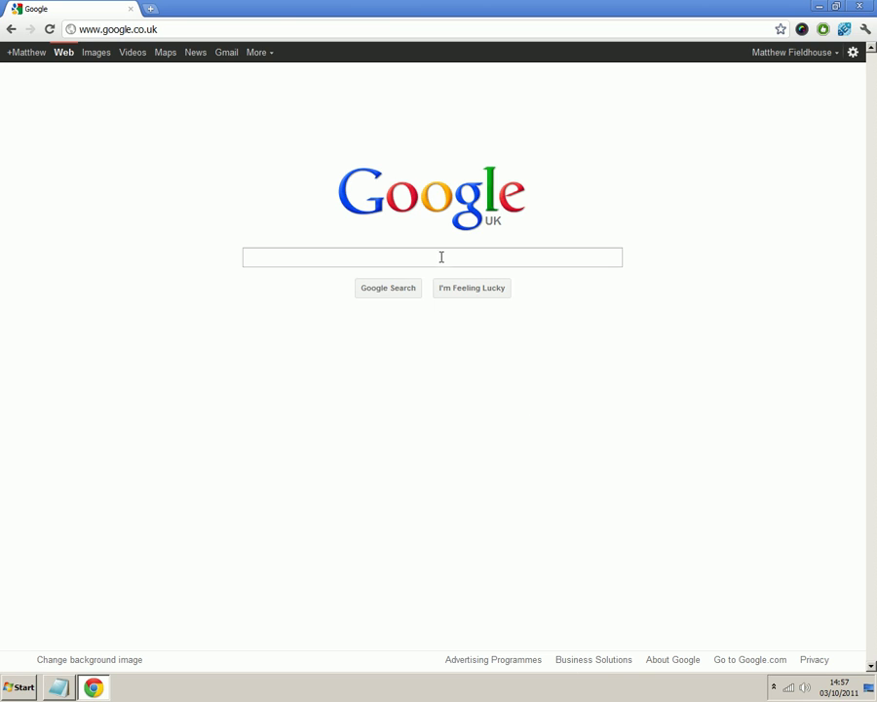
# Search Google for 'download gns3' and open the official GNS3 download page
pyautogui.click(379, 256)
pyautogui.write('download gns3')
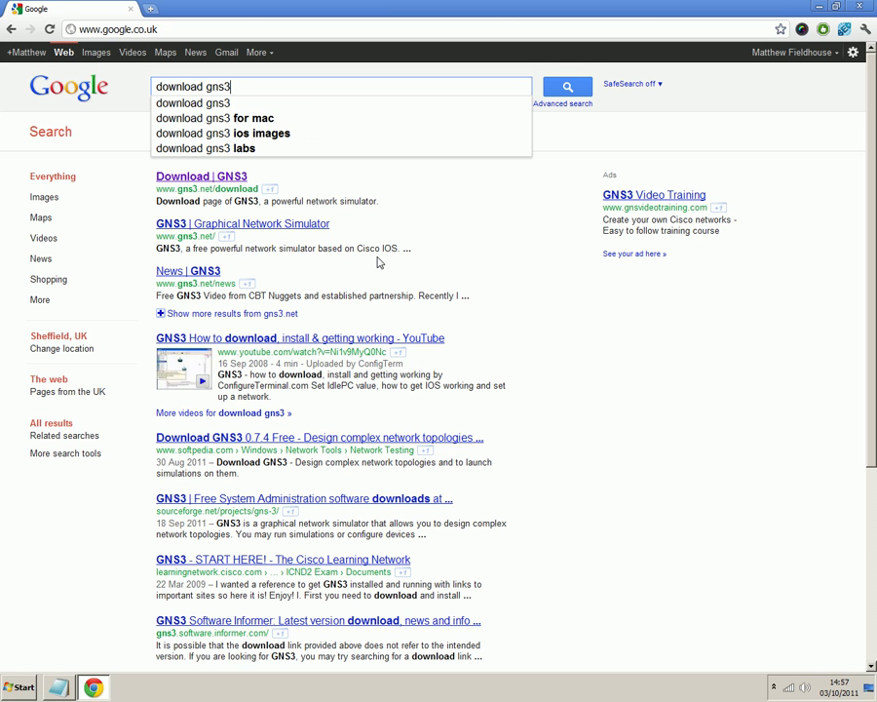
pyautogui.press('Return')
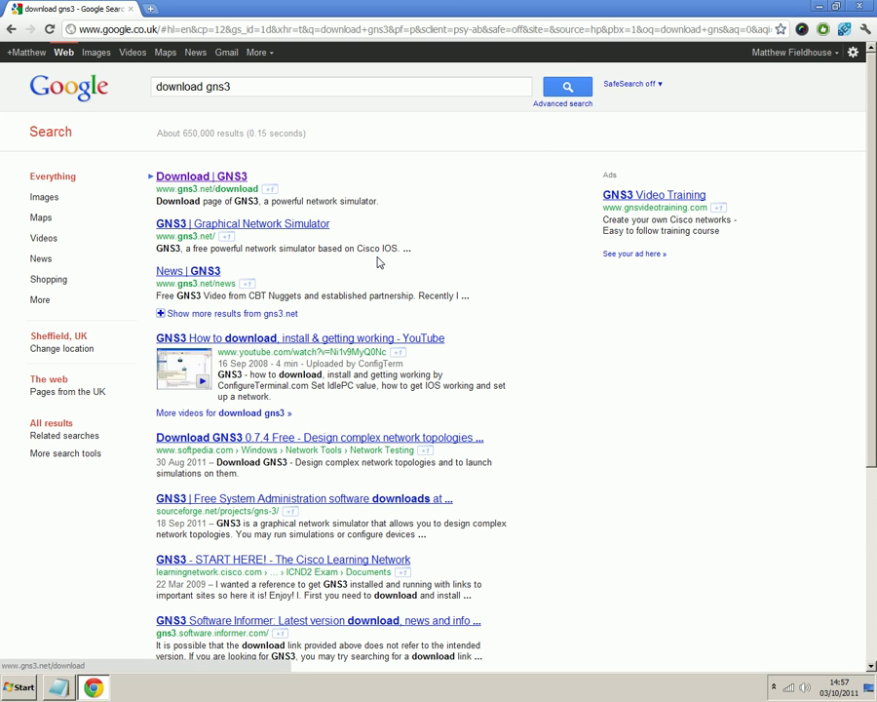
pyautogui.click(205, 184)
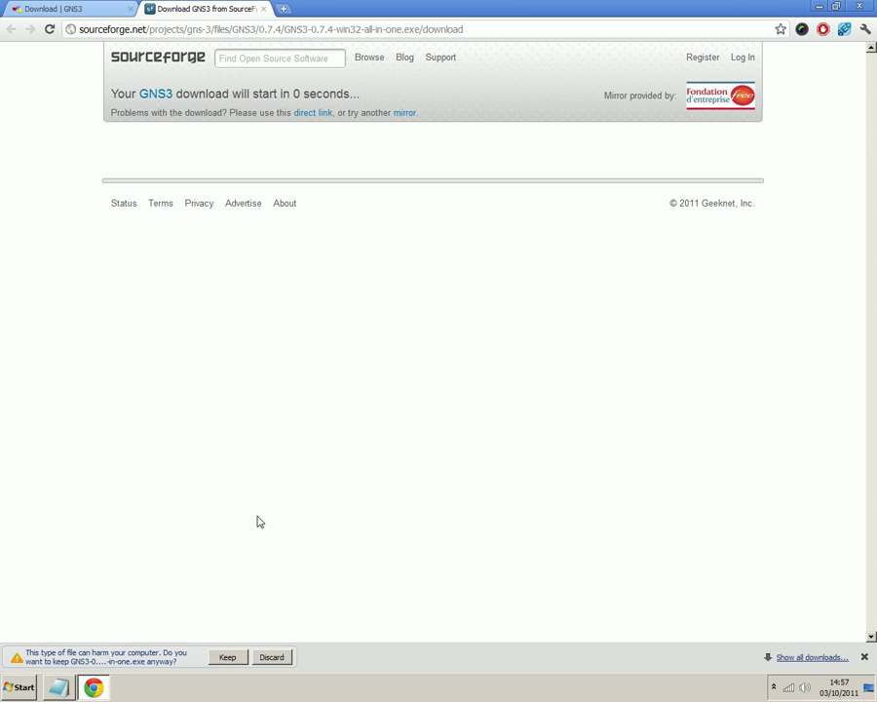
# Keep the downloaded GNS3 0.7.4 installer, open it, and allow it to run
pyautogui.click(228, 659)
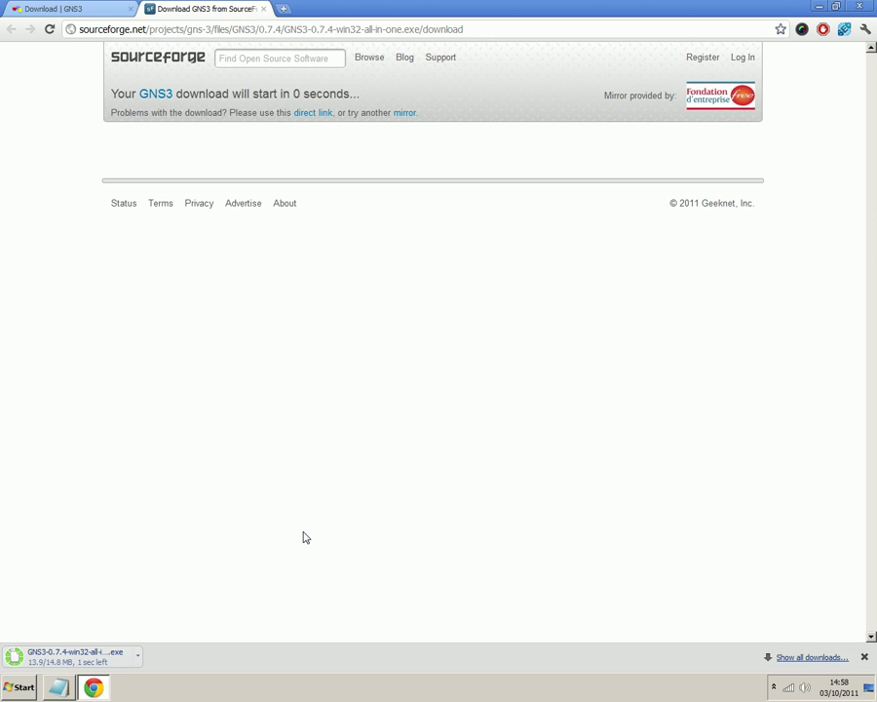
pyautogui.click(123, 657)
pyautogui.click(476, 352)
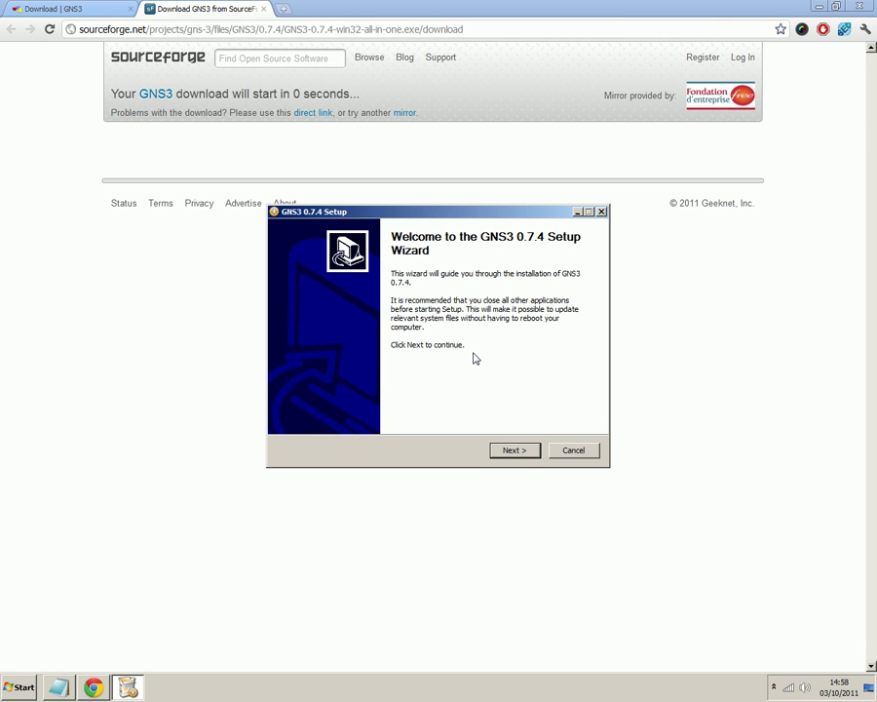
# Accept the licence and install all GNS3 components to C:\Program Files\GNS3
pyautogui.click(513, 450)
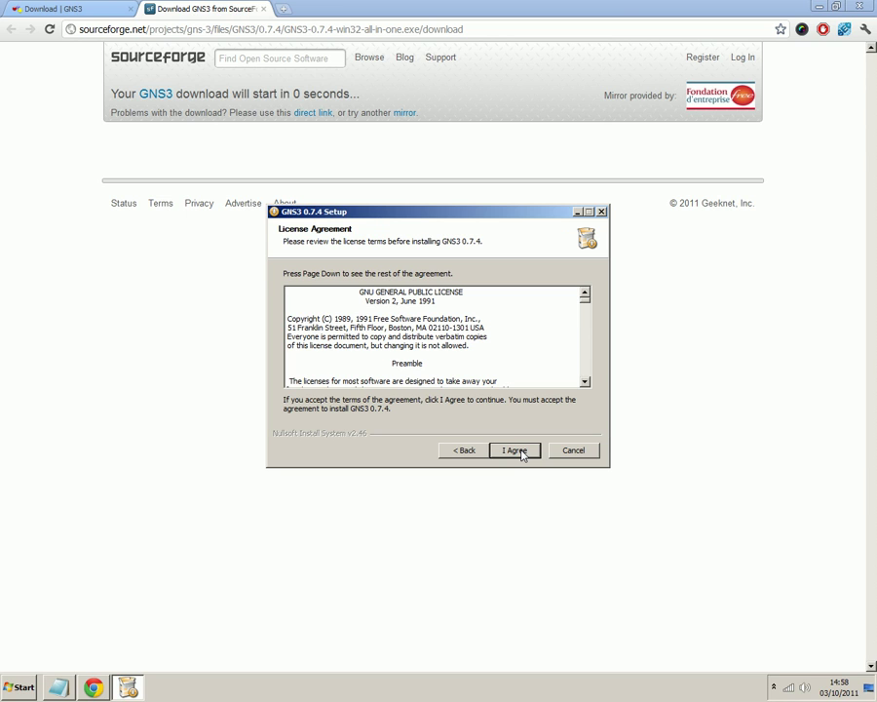
pyautogui.click(520, 453)
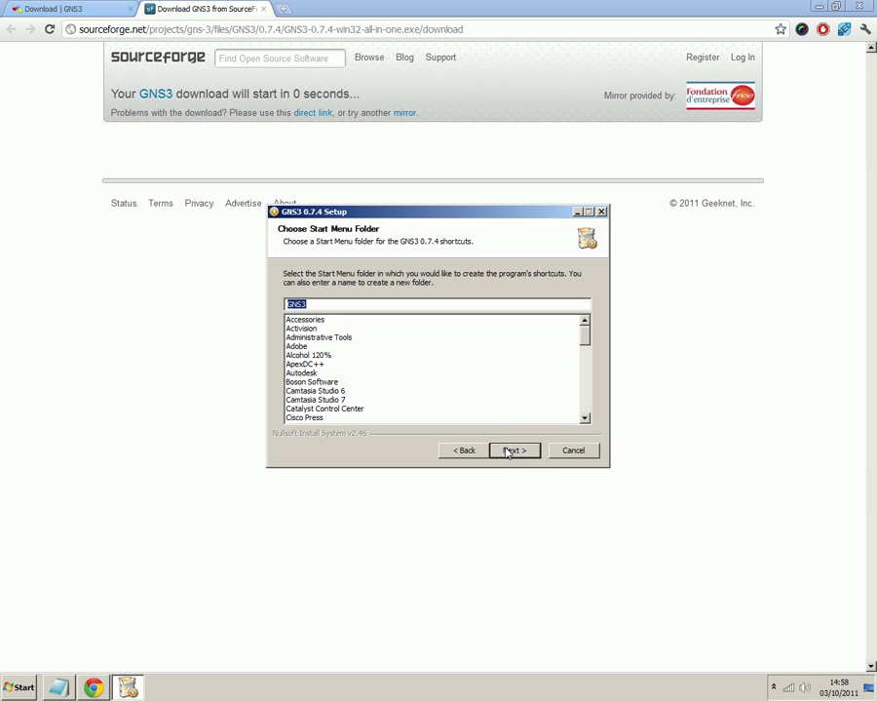
pyautogui.click(508, 453)
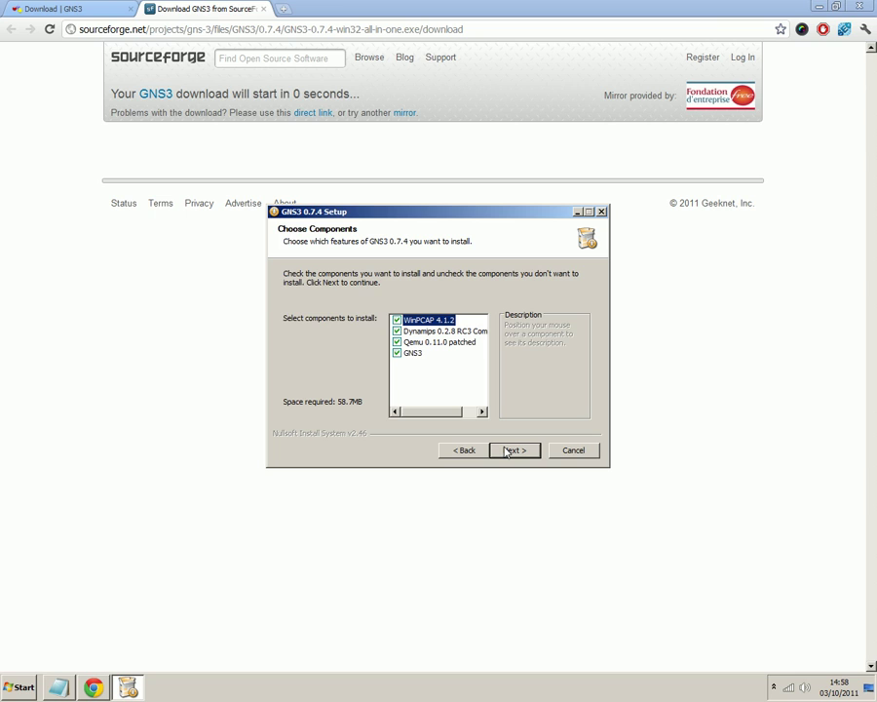
pyautogui.click(507, 450)
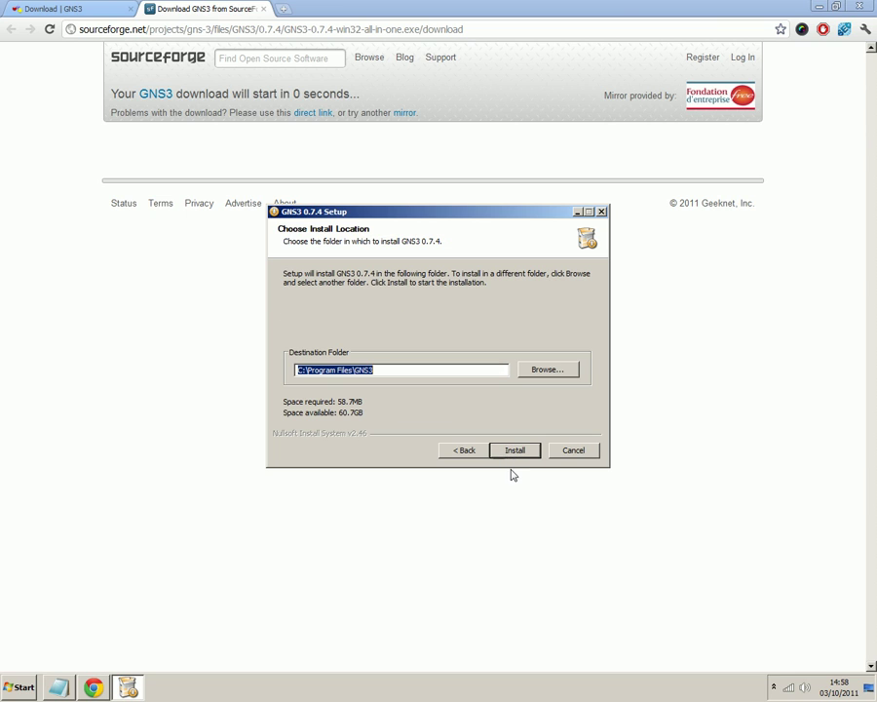
pyautogui.click(510, 449)
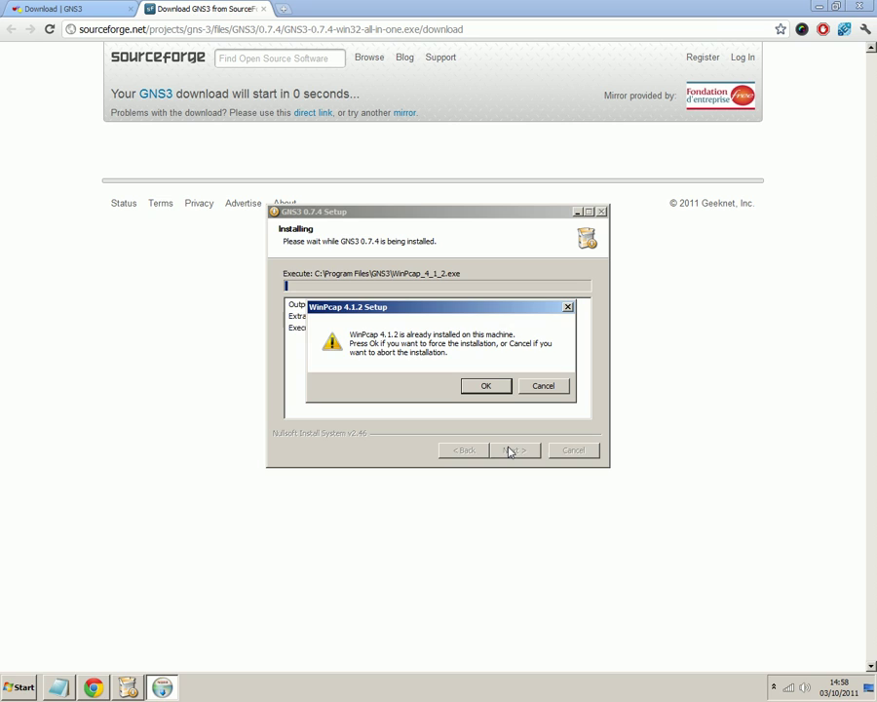
# Force-reinstall WinPcap 4.1.2 with its driver starting at boot, then finish its wizard
pyautogui.click(505, 385)
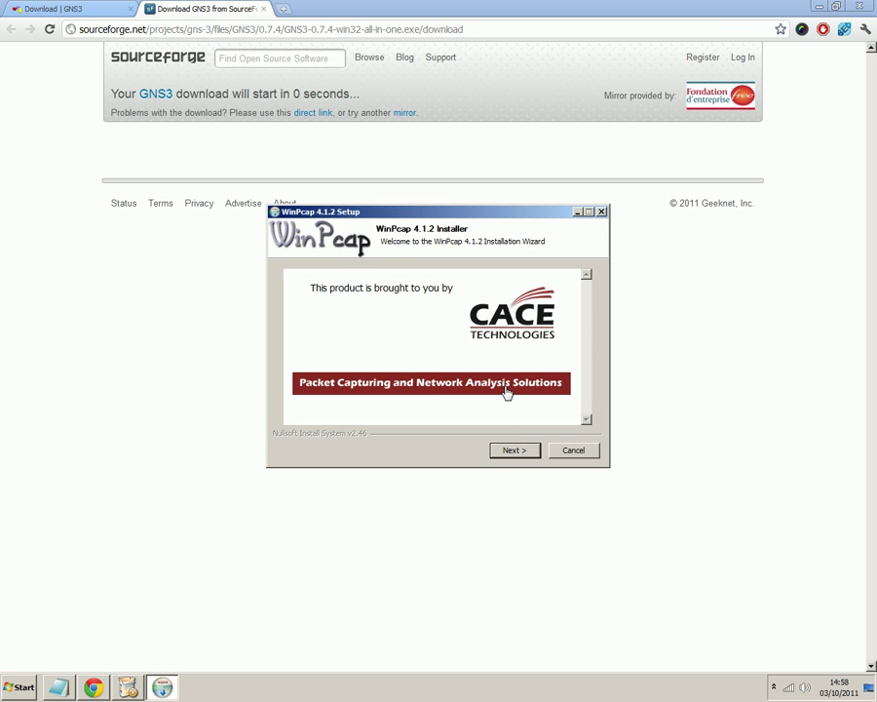
pyautogui.click(515, 450)
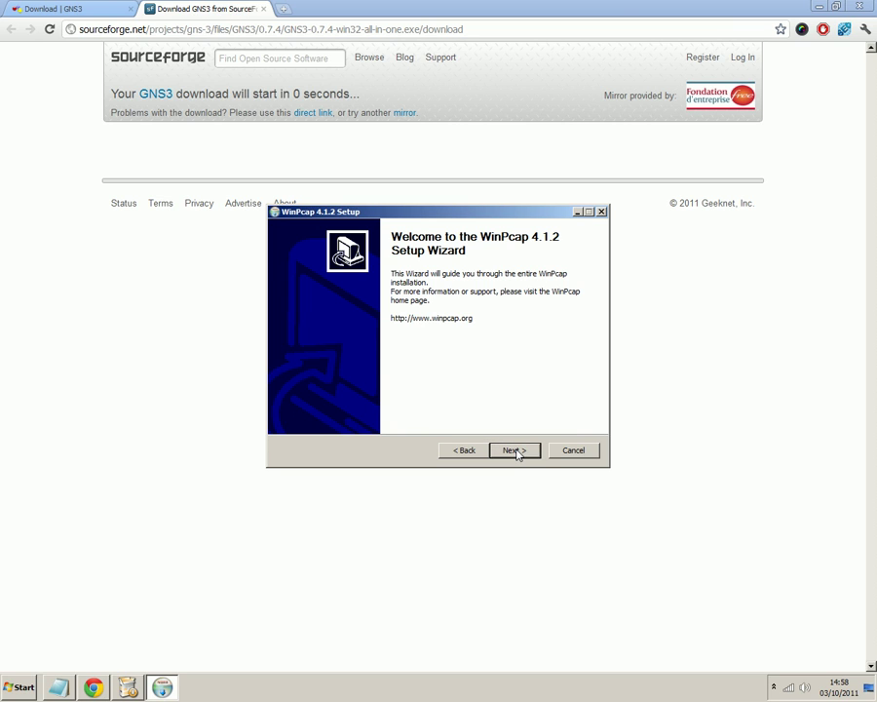
pyautogui.click(514, 451)
pyautogui.click(515, 450)
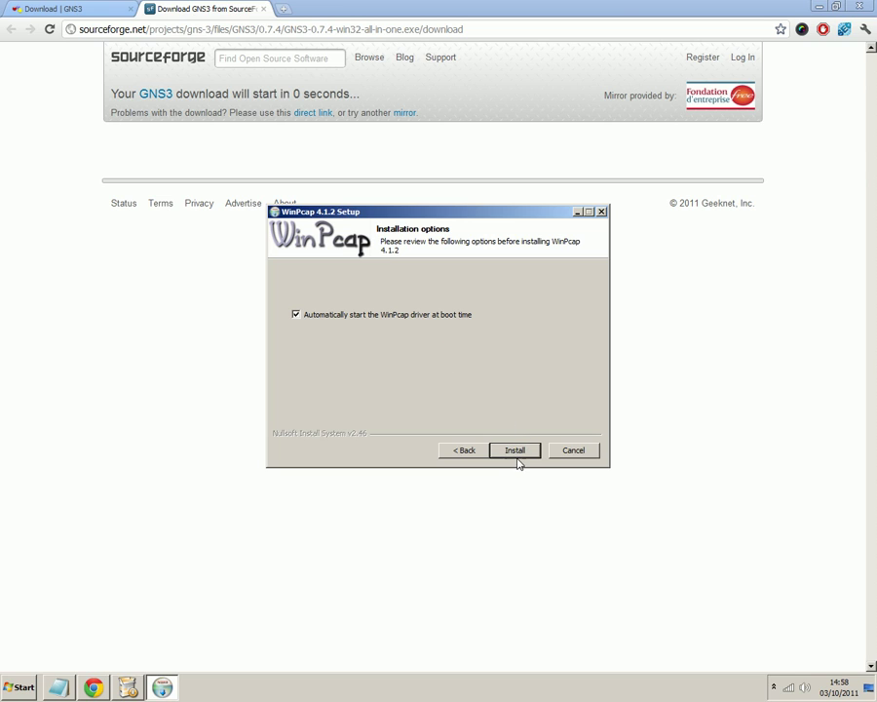
pyautogui.click(519, 451)
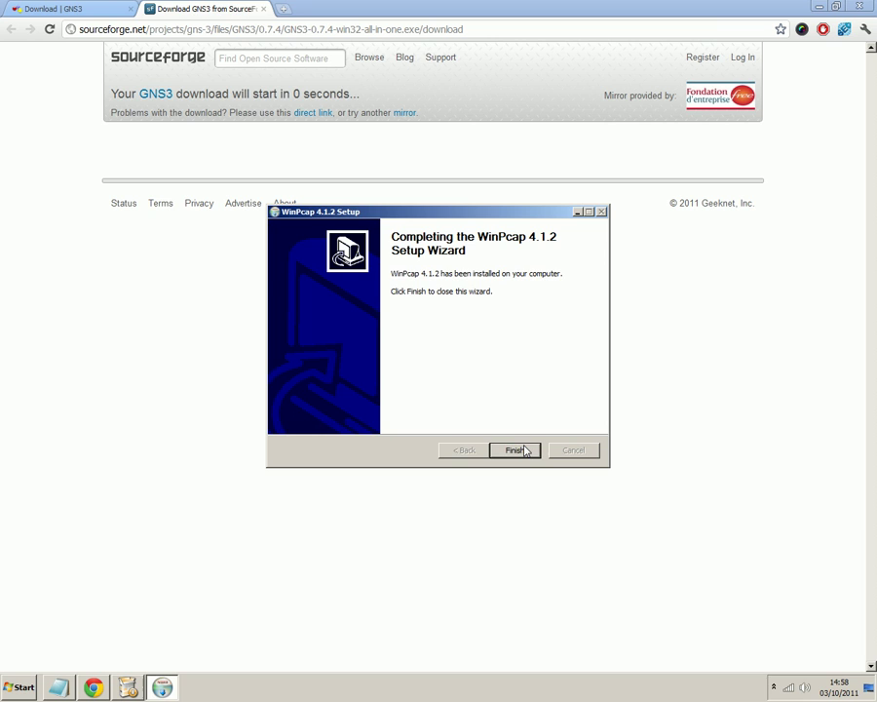
pyautogui.click(514, 449)
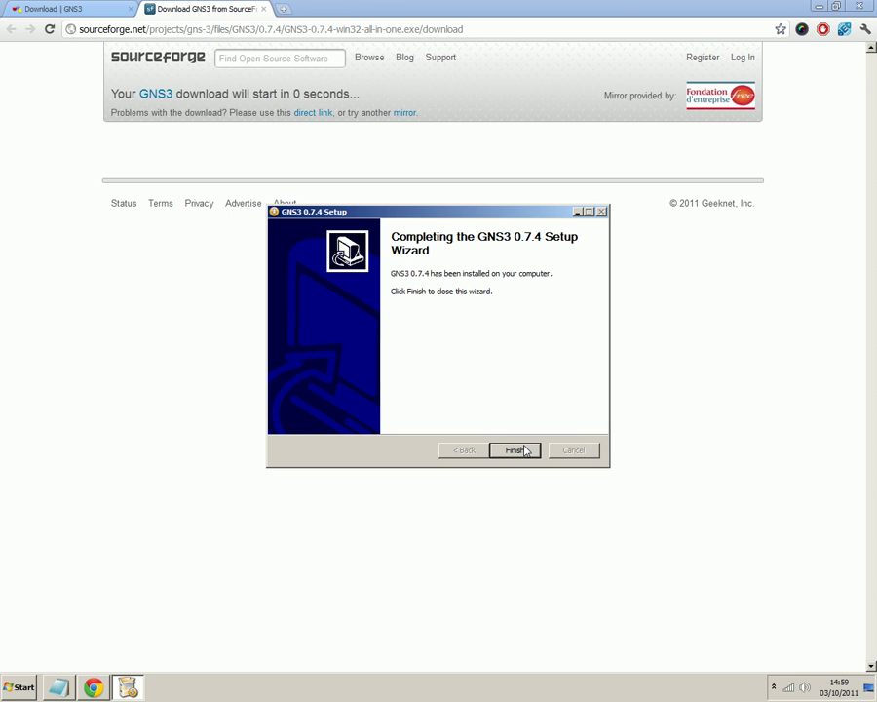
# Finish the GNS3 installer, minimise Chrome, and launch GNS3 from the Start menu
pyautogui.click(525, 451)
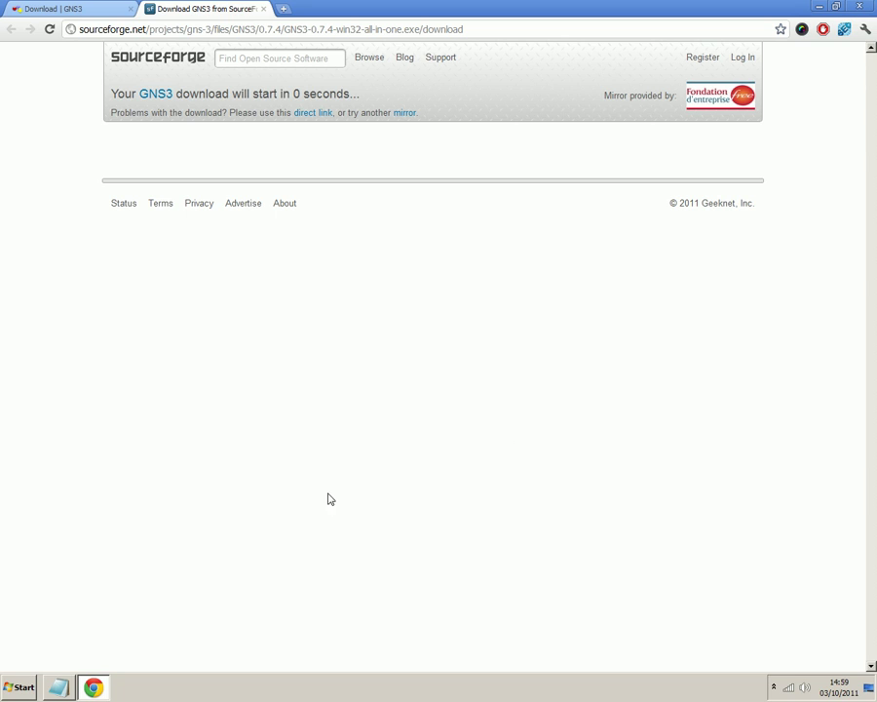
pyautogui.click(817, 7)
pyautogui.click(19, 687)
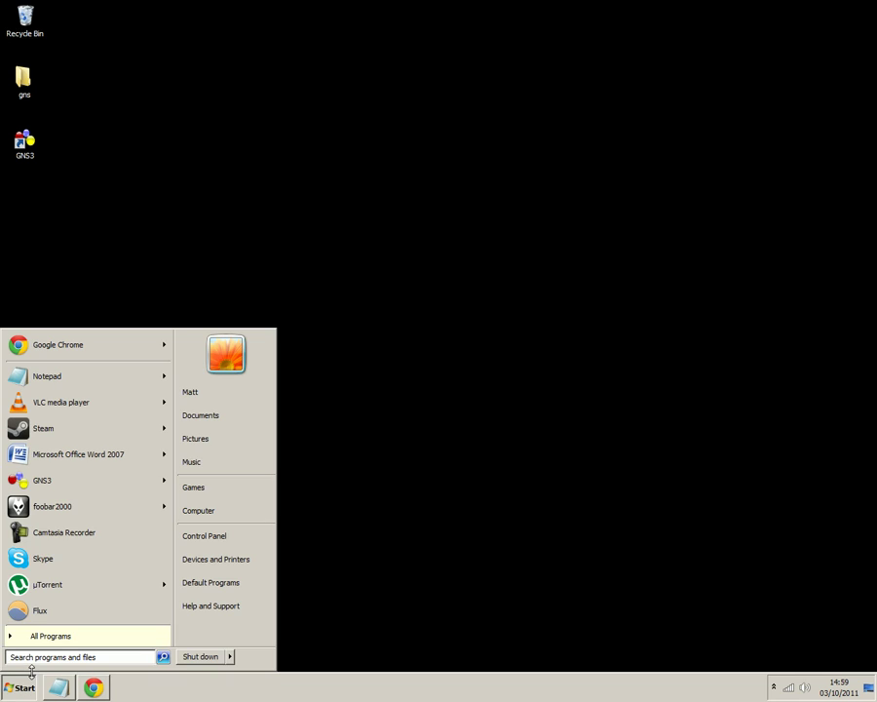
pyautogui.click(47, 483)
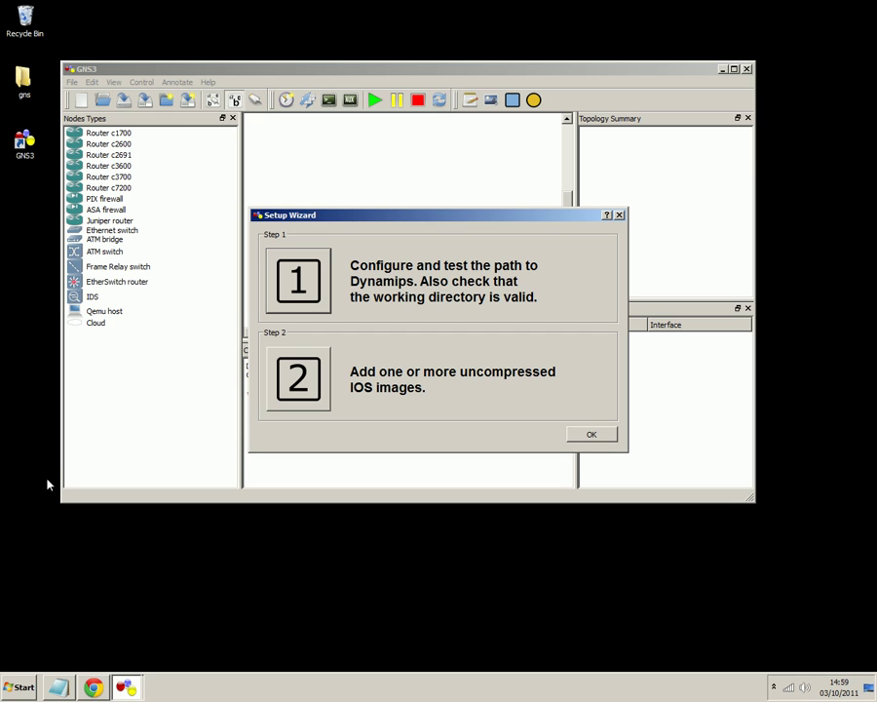
# Dismiss the Setup Wizard, enlarge the GNS3 window, and bring the wizard back to the front
pyautogui.press('Escape')
pyautogui.moveTo(751, 500); pyautogui.dragTo(778, 614)
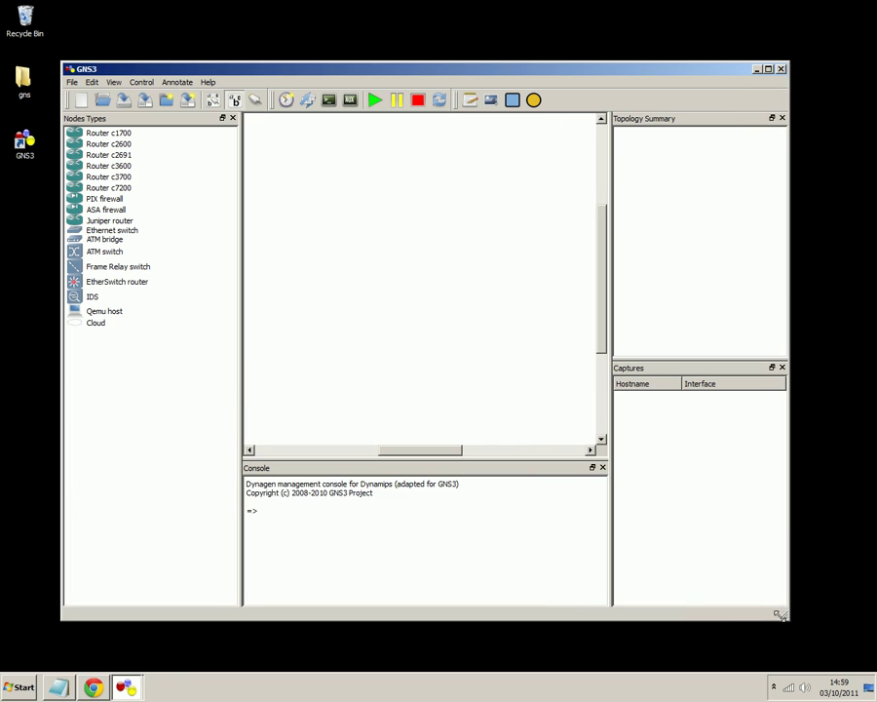
pyautogui.moveTo(127, 684)
pyautogui.click(121, 655)
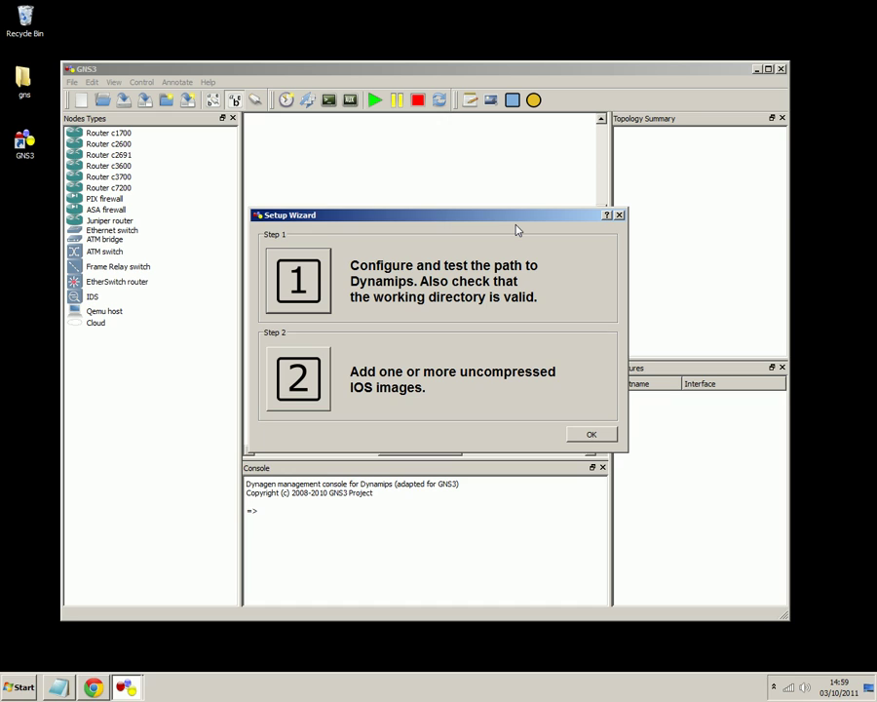
# From Setup Wizard step 1, test the Dynamips executable path in Preferences
pyautogui.click(307, 285)
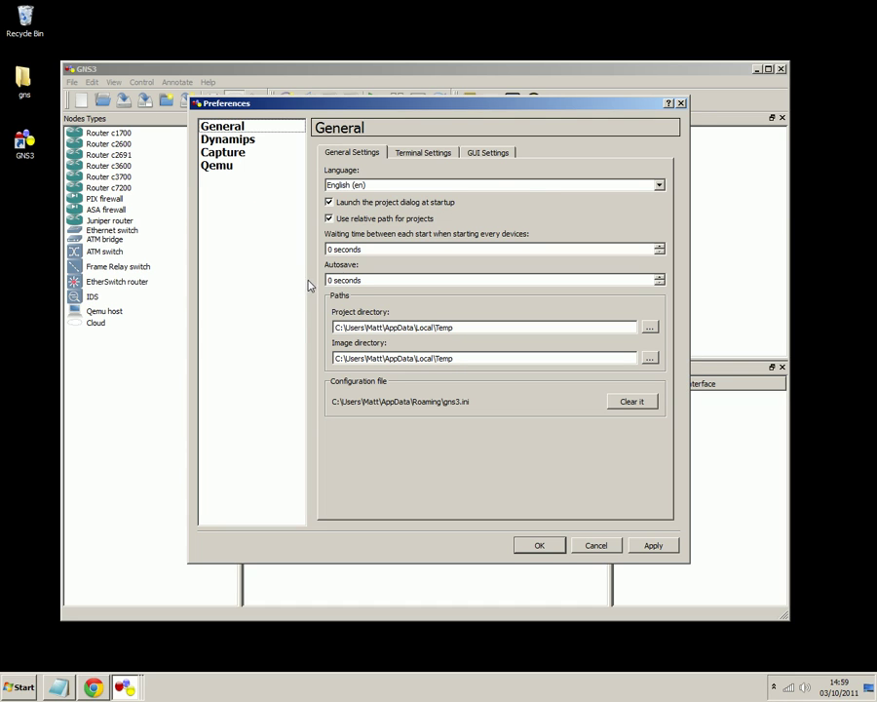
pyautogui.click(405, 156)
pyautogui.click(510, 157)
pyautogui.click(367, 156)
pyautogui.click(270, 142)
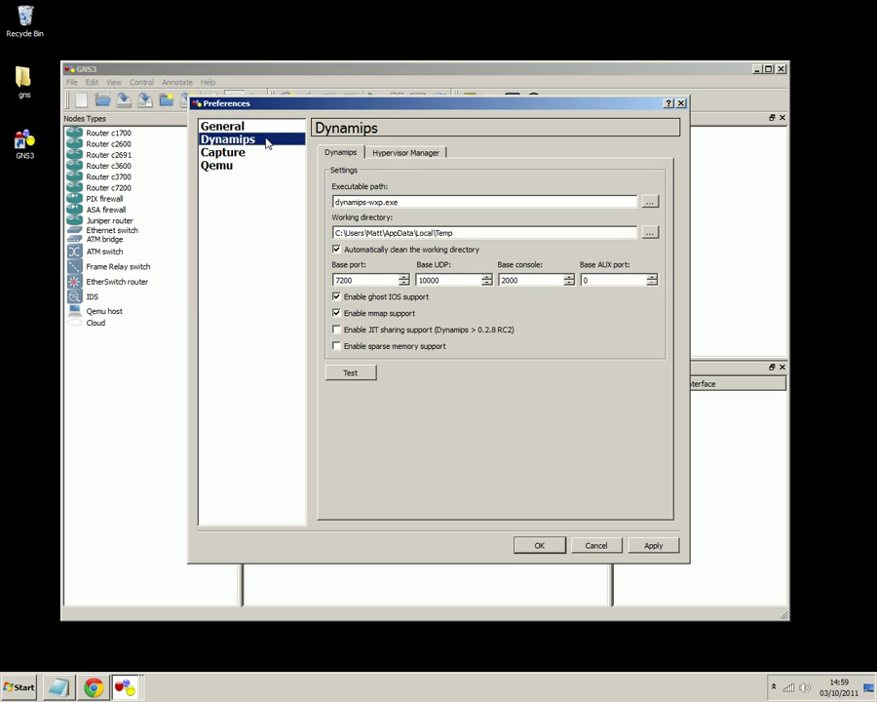
pyautogui.click(350, 375)
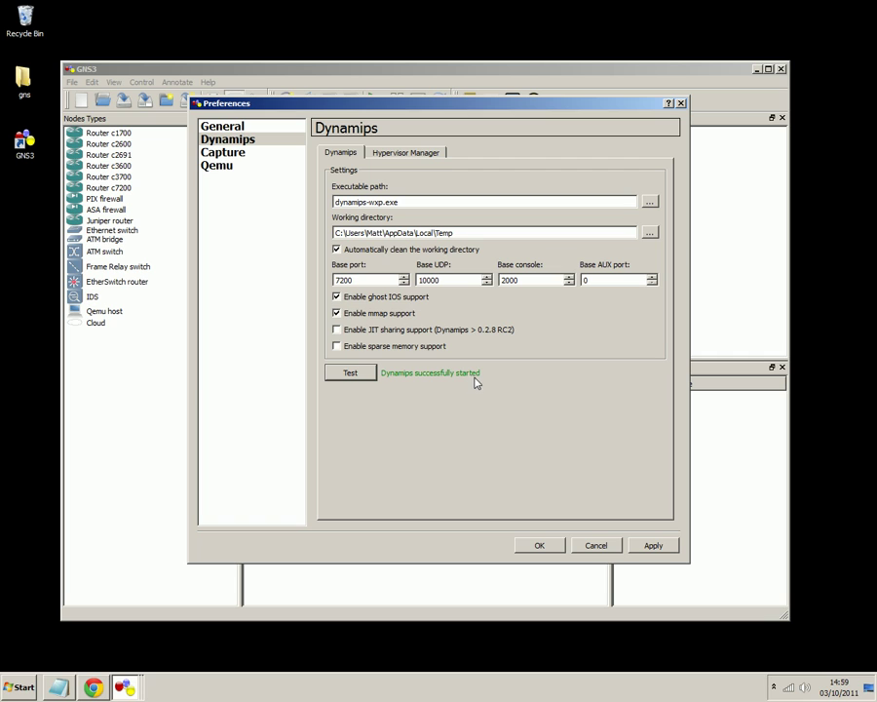
# Review the General preferences' Terminal and GUI settings, including the 2000×1000 workspace
pyautogui.click(242, 129)
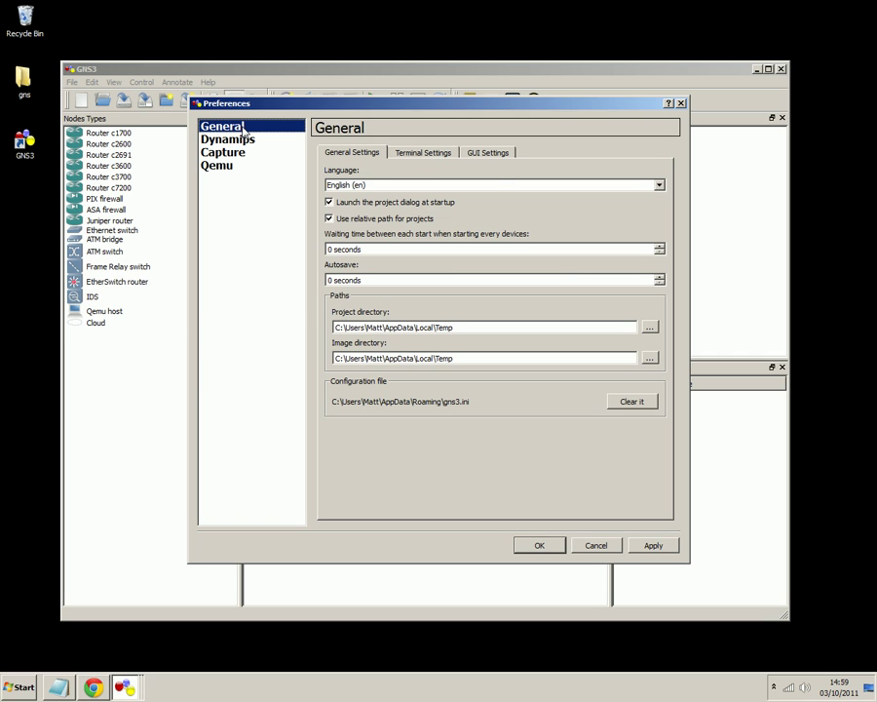
pyautogui.click(423, 153)
pyautogui.click(478, 153)
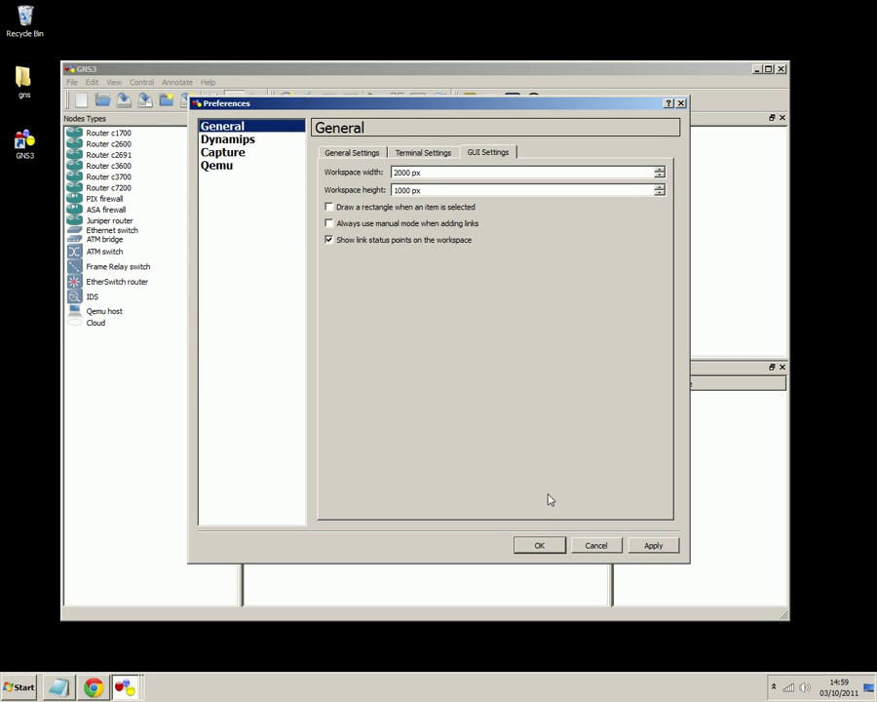
pyautogui.click(591, 546)
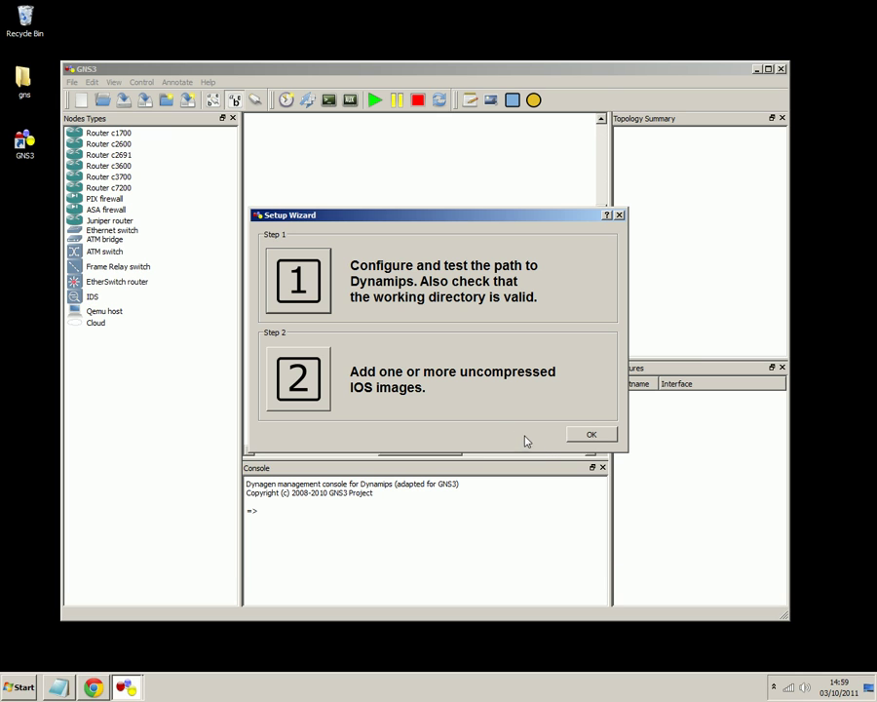